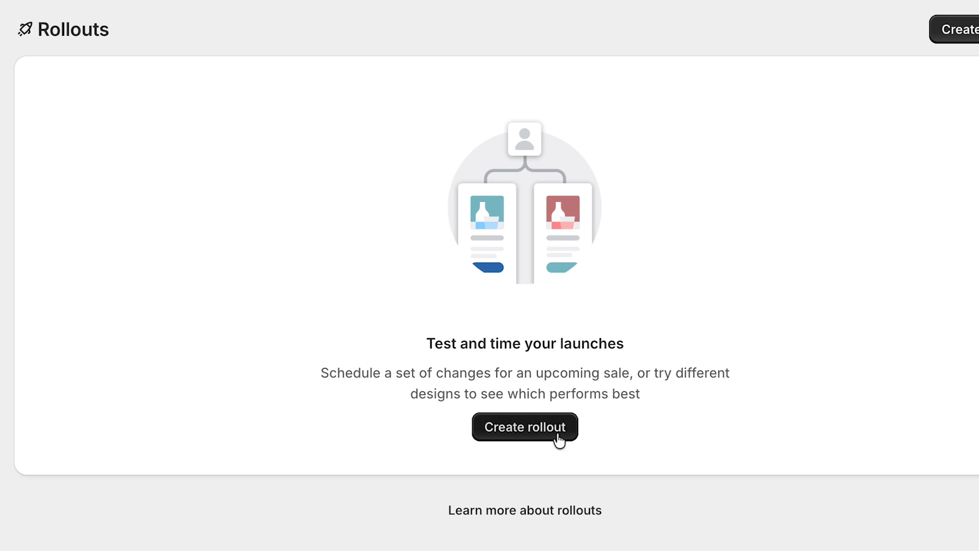
Create a new rollout and name it "Home Page A/B Test".
click(518, 428)
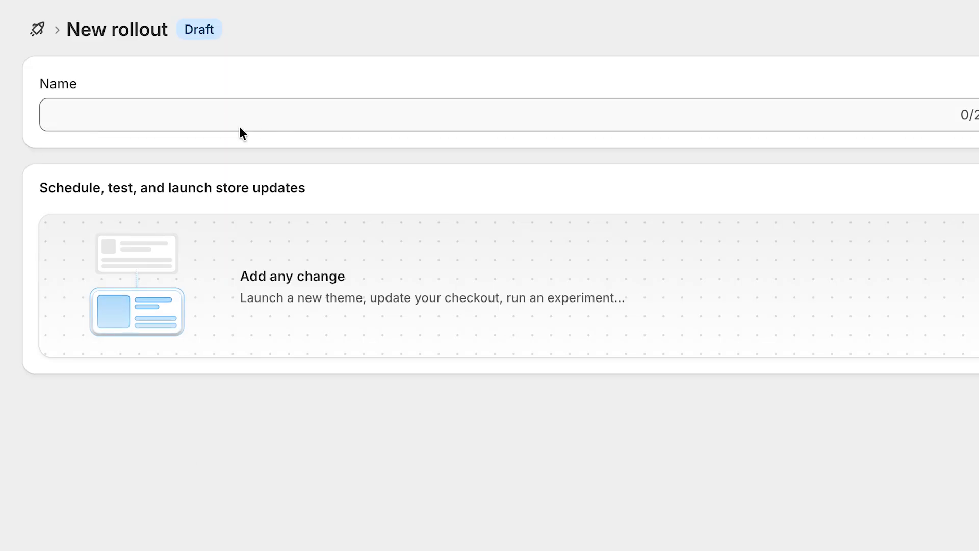
click(132, 114)
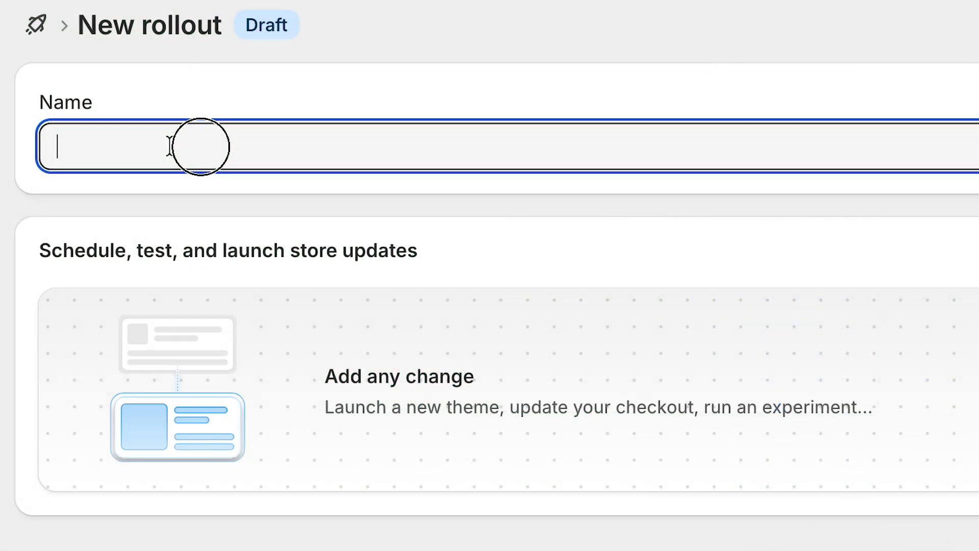
text(Home Pag)
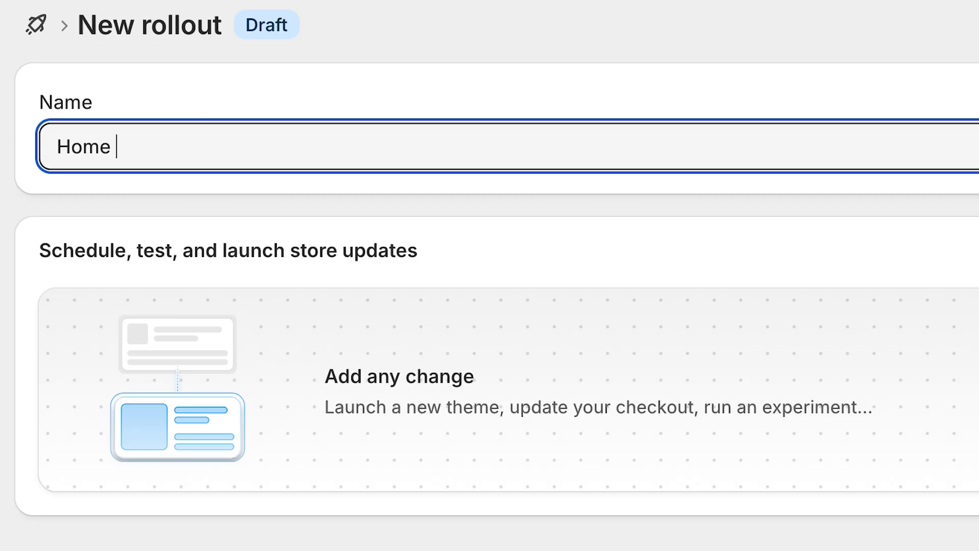
text(e A/B Test)
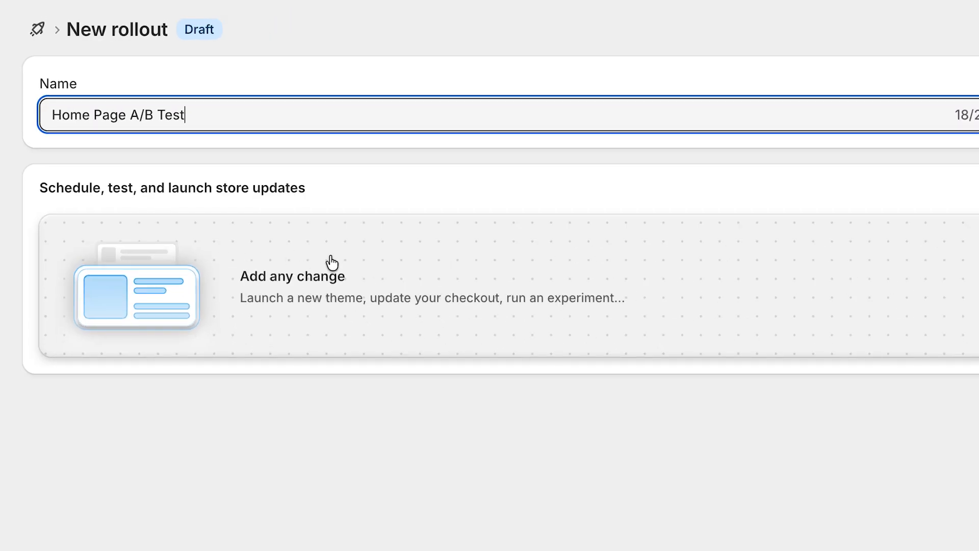
Add an online store theme change to the rollout and open the main Dawn theme for editing.
click(305, 280)
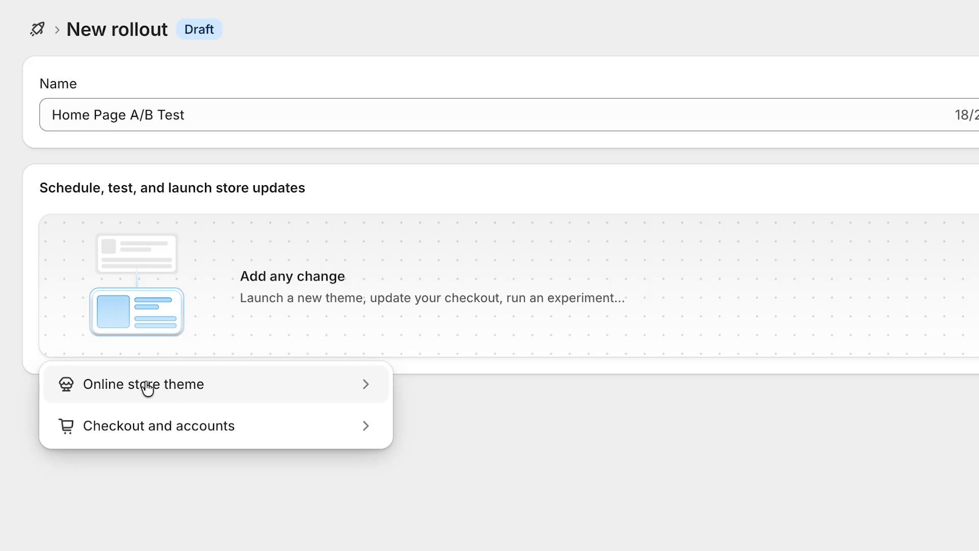
click(366, 389)
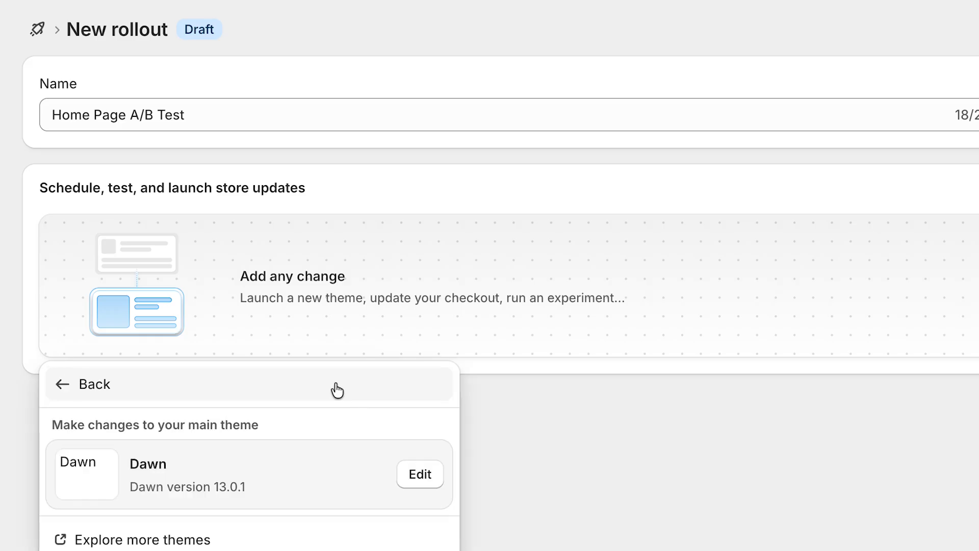
scroll(336, 390, down, 1)
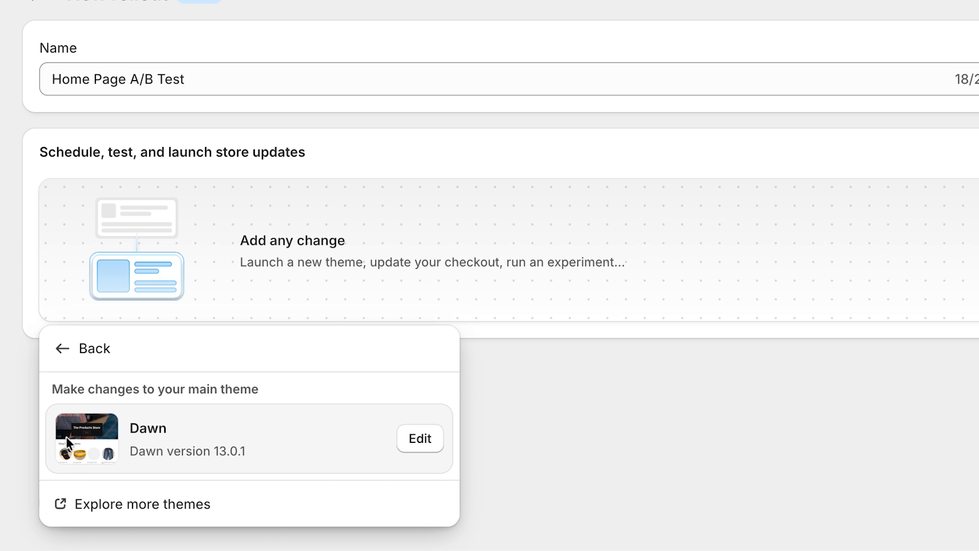
click(425, 440)
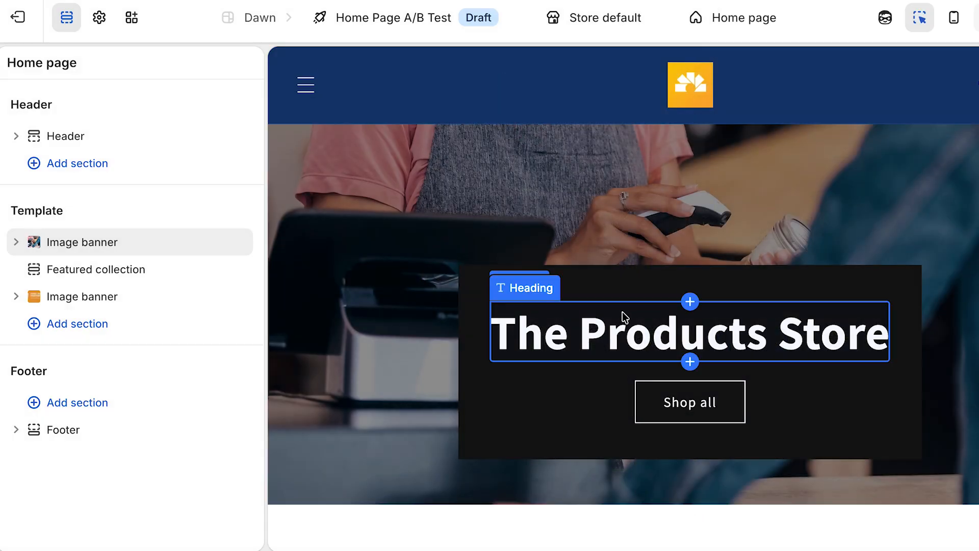
Change the image banner's heading on the home page to "The Other Products Theme" and return to the rollout.
scroll(800, 332, down, 2)
scroll(874, 363, down, 15)
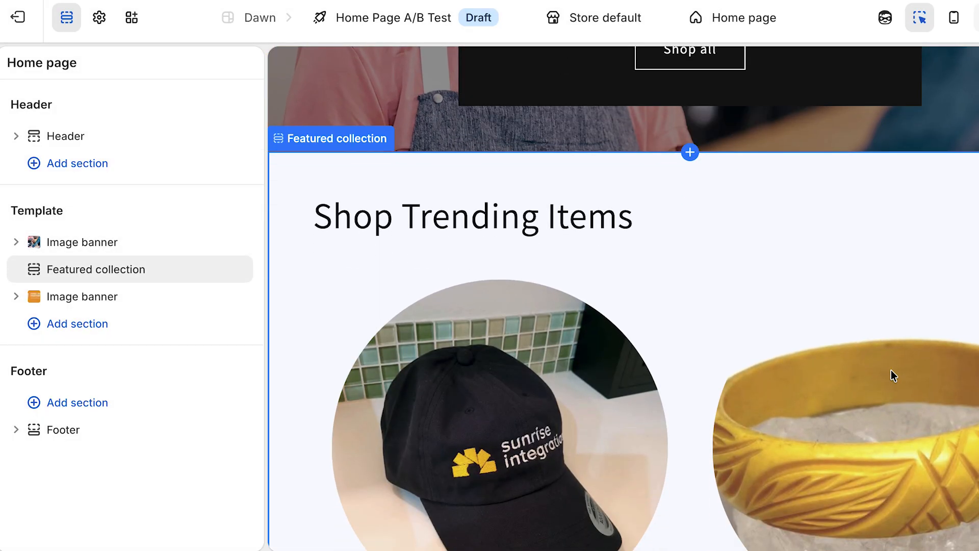
scroll(894, 375, down, 3)
scroll(894, 376, up, 20)
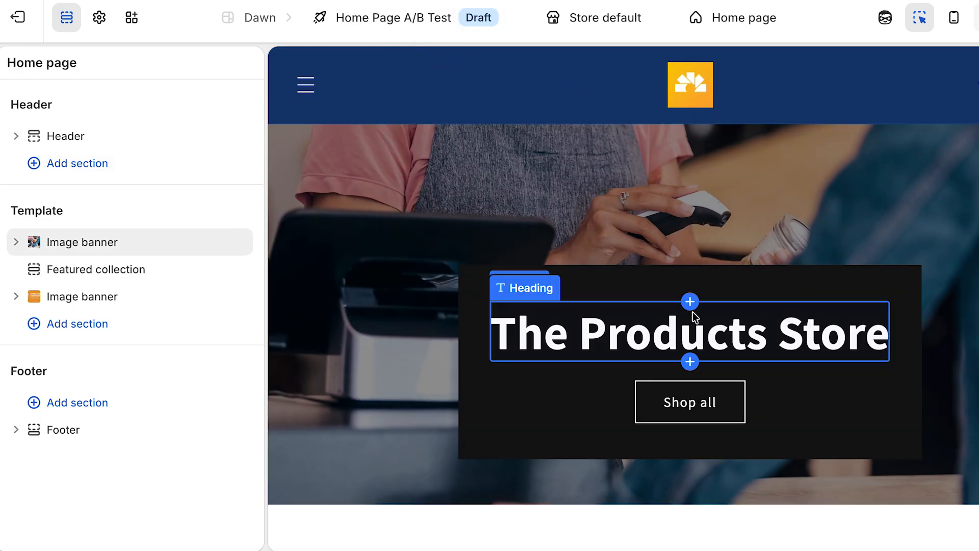
click(571, 329)
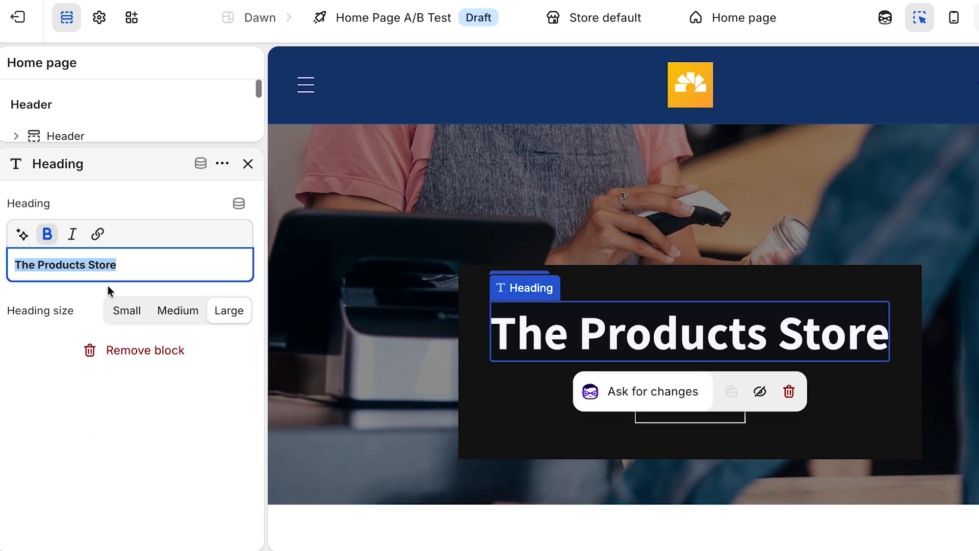
click(142, 264)
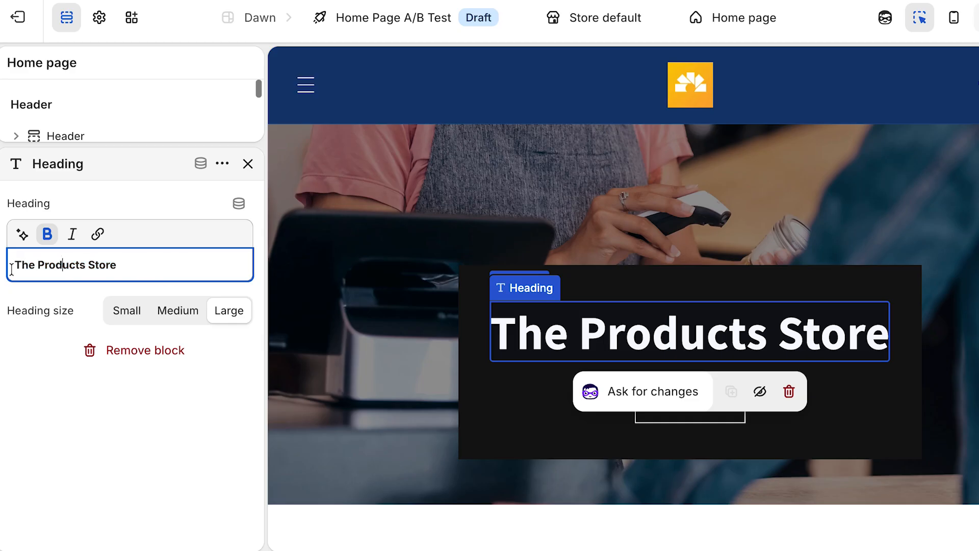
click(38, 264)
text(Other)
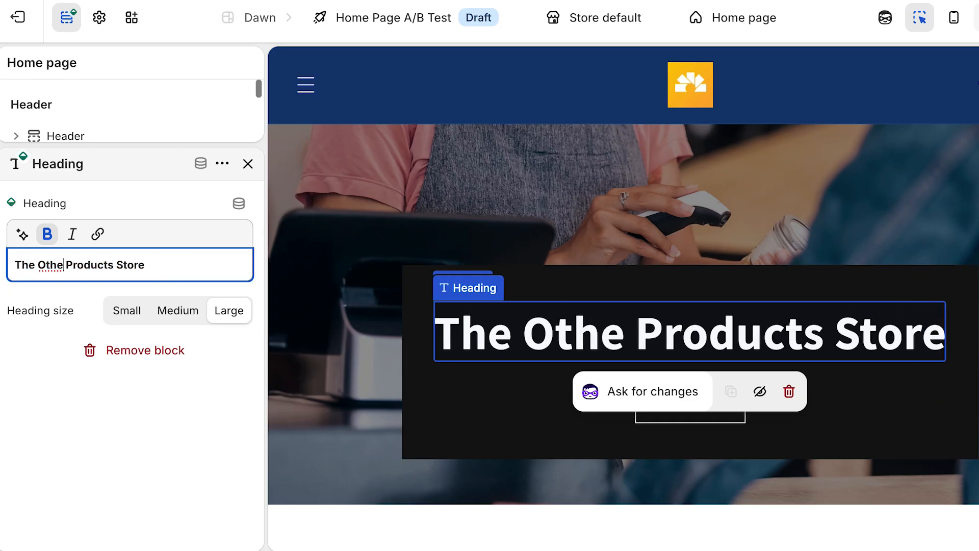
double_click(144, 264)
text(Theme)
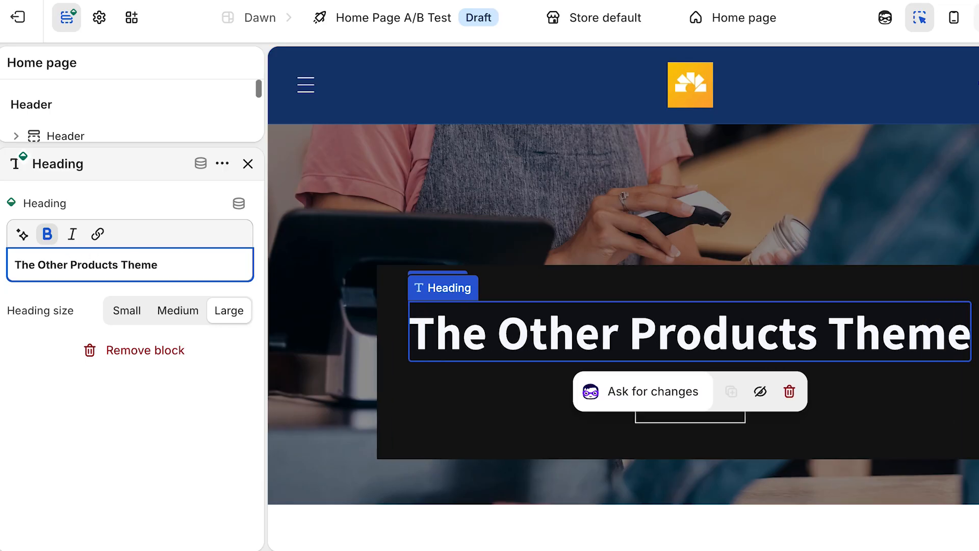
click(185, 498)
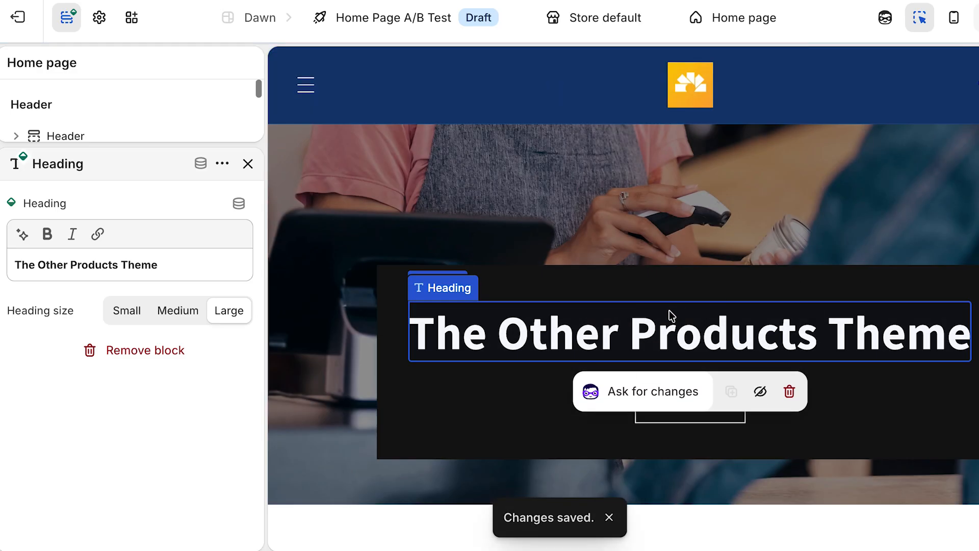
click(20, 18)
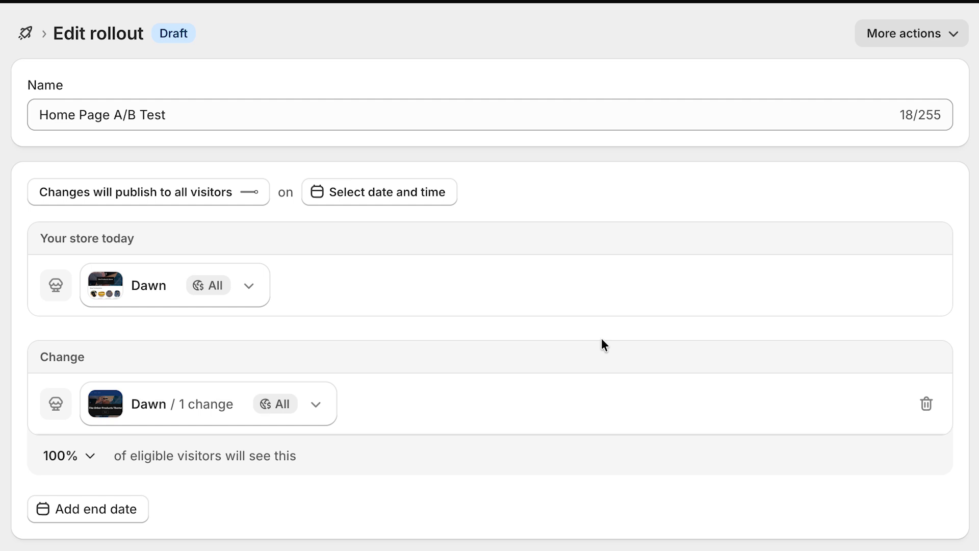
Set the share of eligible visitors who see the changed Dawn theme to 50%.
click(93, 462)
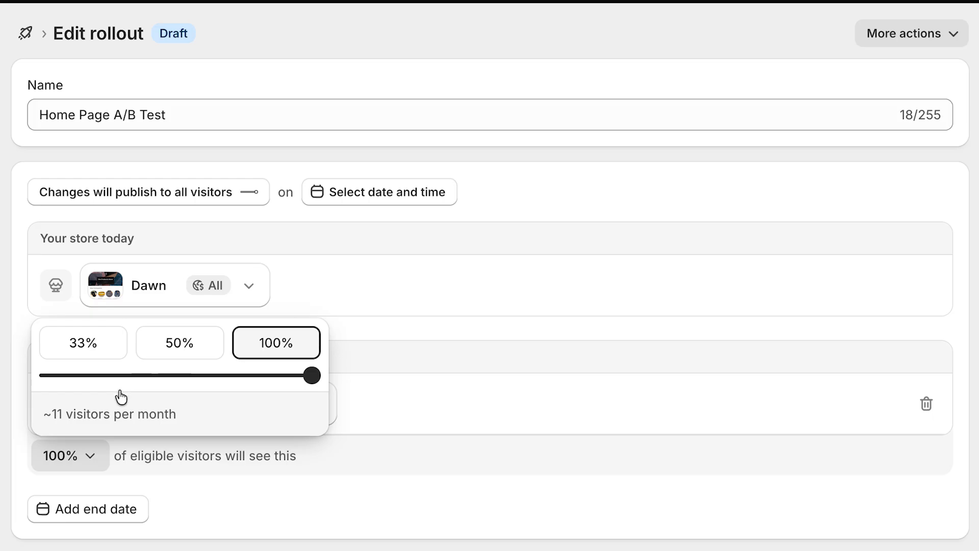
click(175, 346)
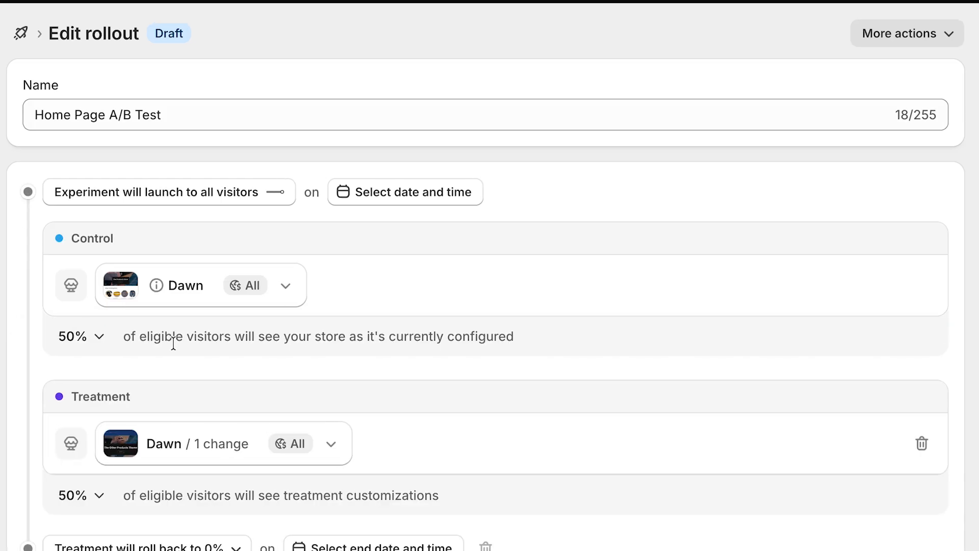
scroll(382, 308, down, 1)
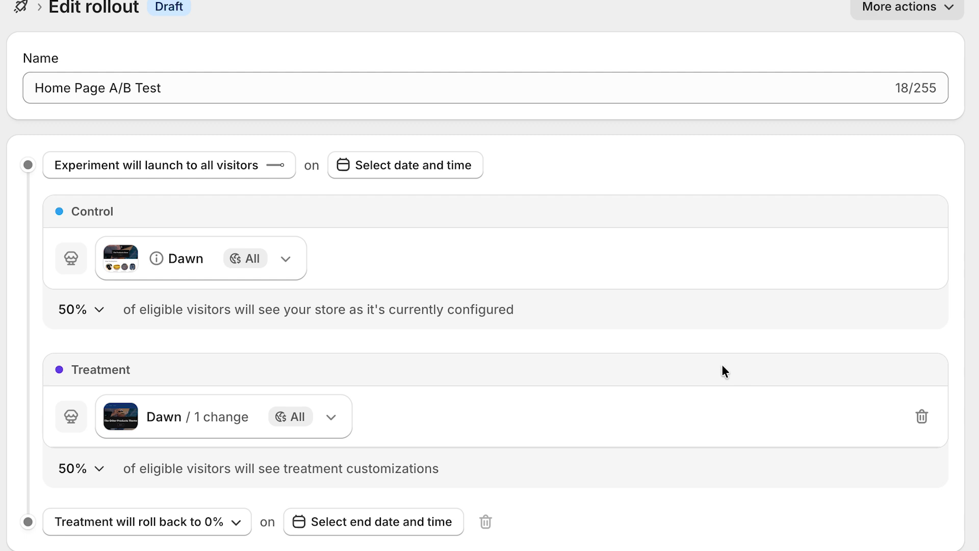
Try treatment shares of 33% and 10%, and return the treatment share to 50%.
click(91, 469)
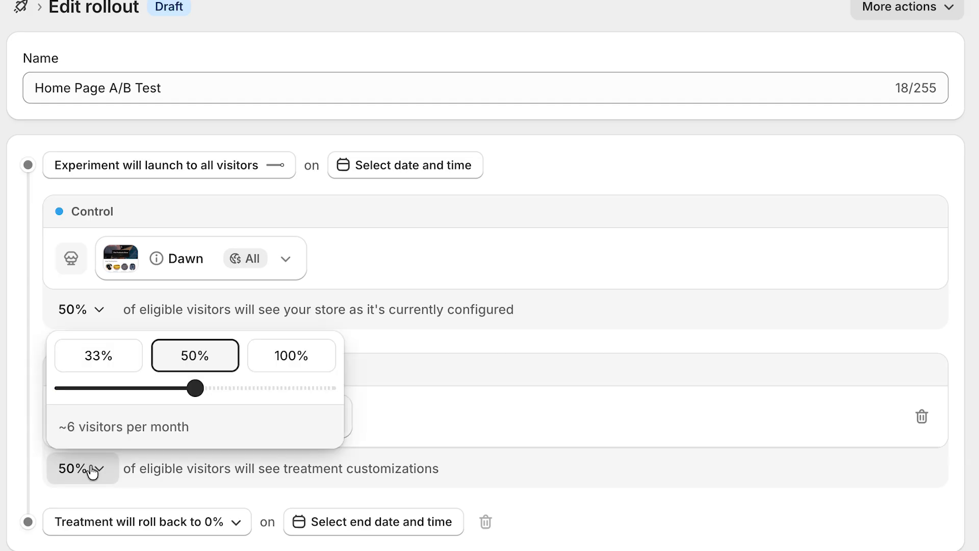
click(94, 356)
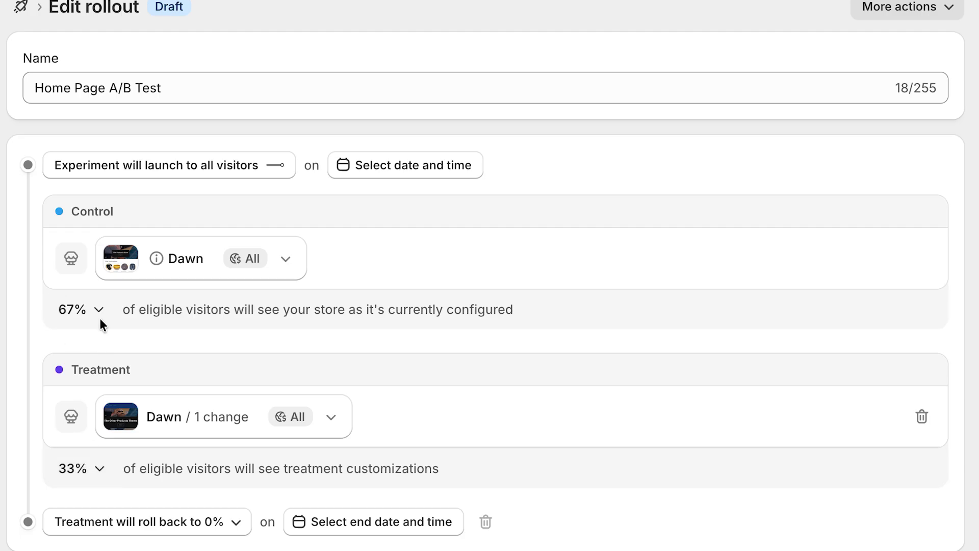
click(79, 472)
drag(148, 390, 91, 394)
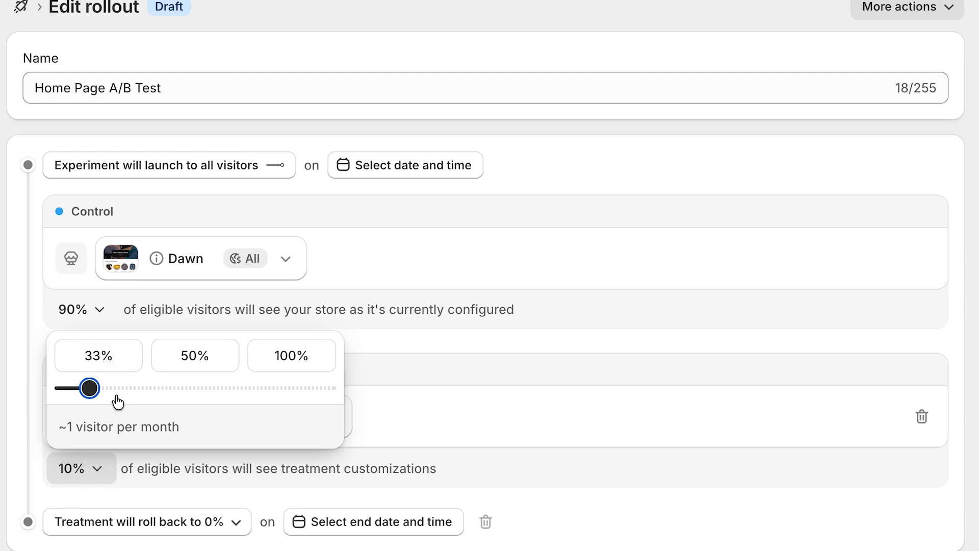
click(194, 360)
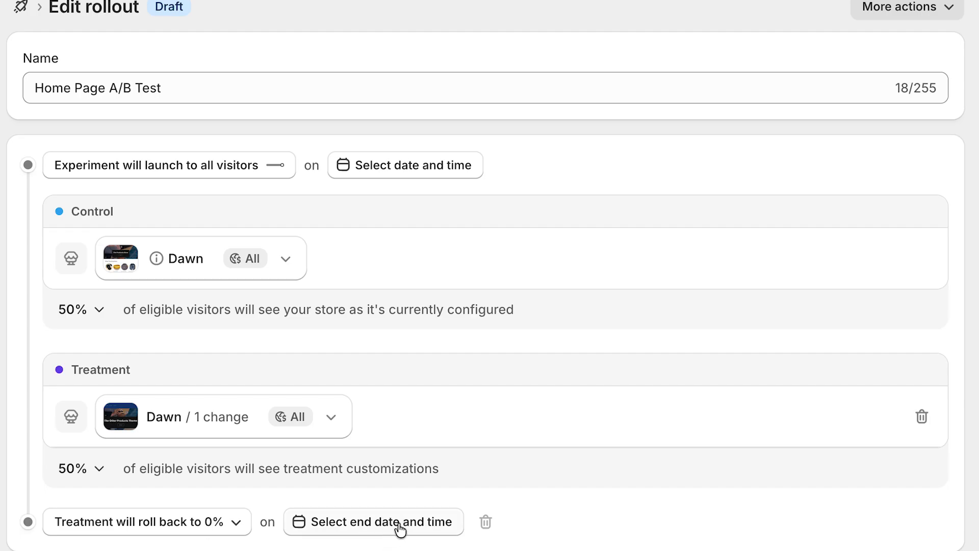
Schedule the experiment to launch on June 21, 2026 and end on June 27, 2026.
click(414, 173)
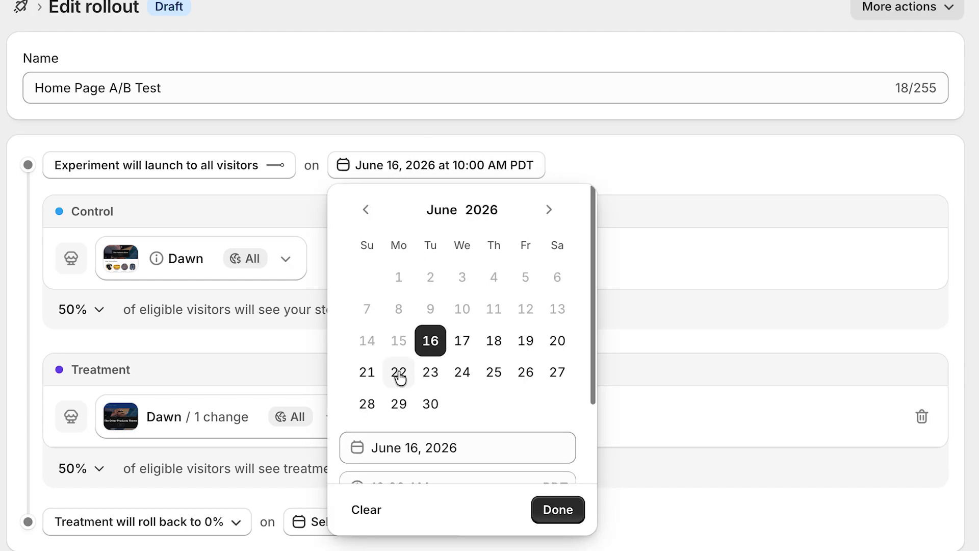
click(371, 377)
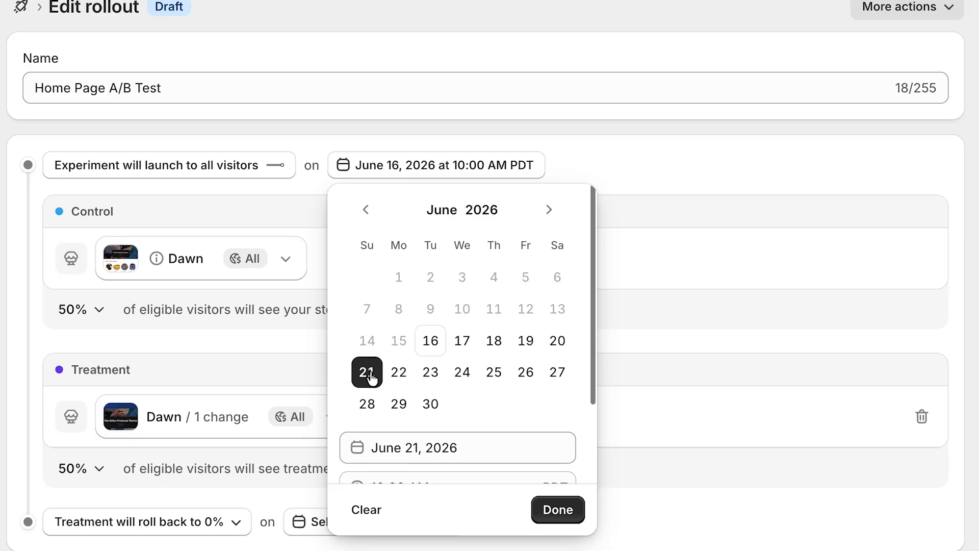
click(538, 509)
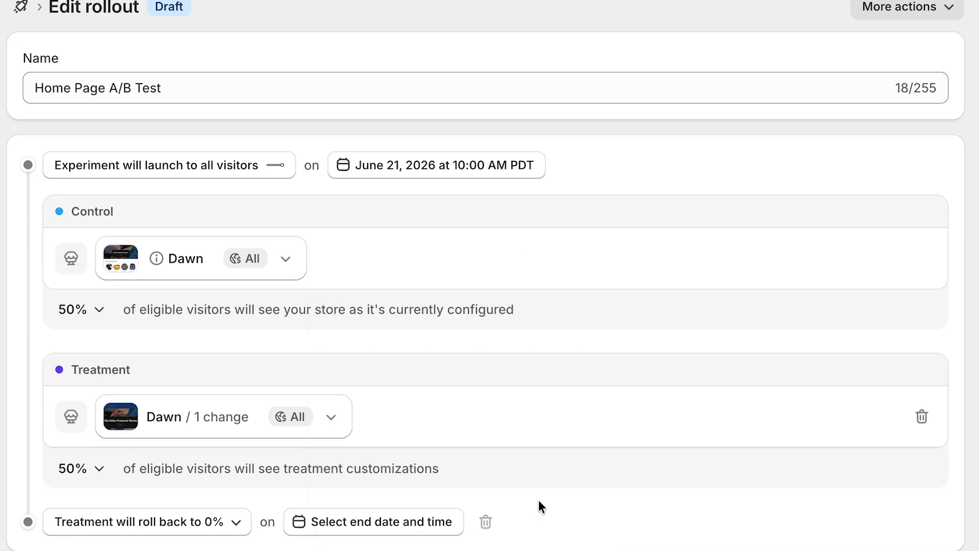
click(418, 529)
click(514, 309)
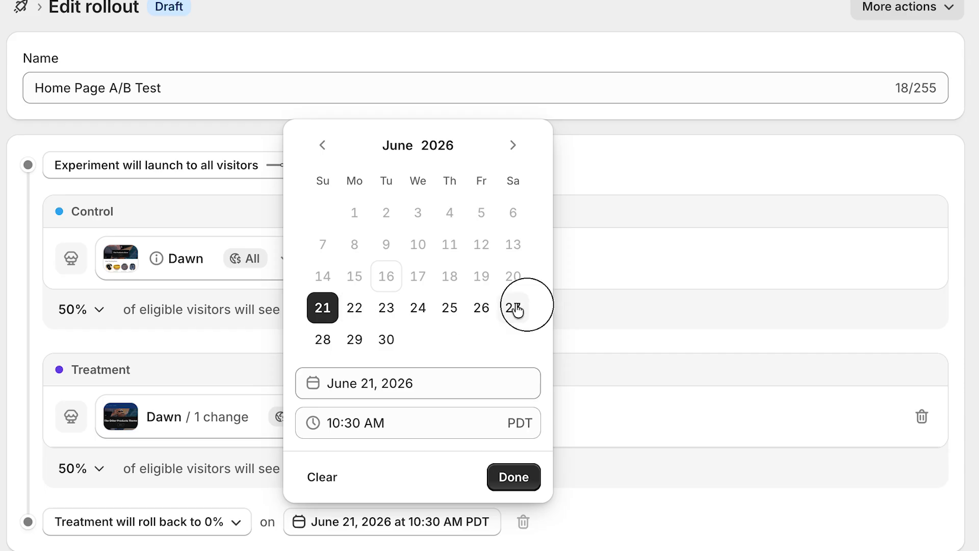
click(515, 476)
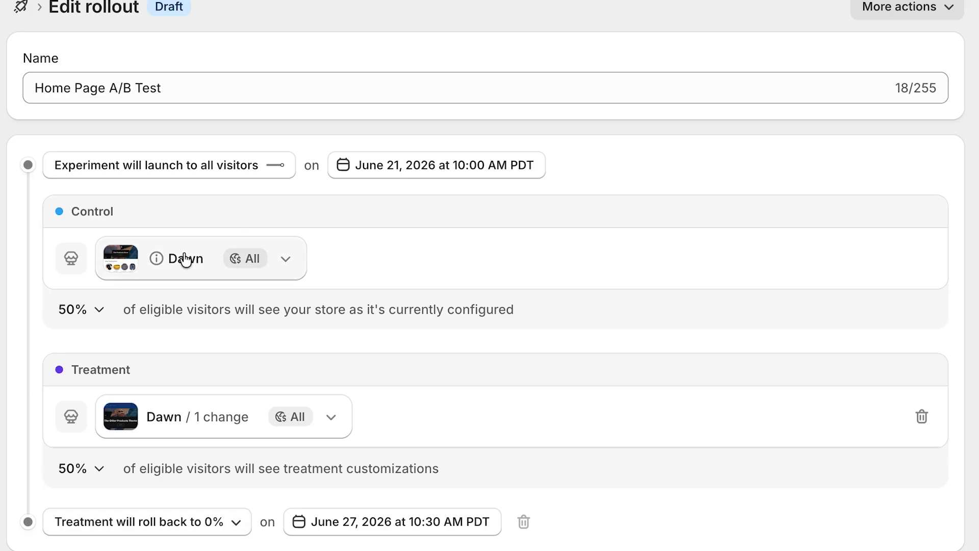
Review the options for what happens to the treatment at the end date, keeping the roll back to 0%.
click(238, 525)
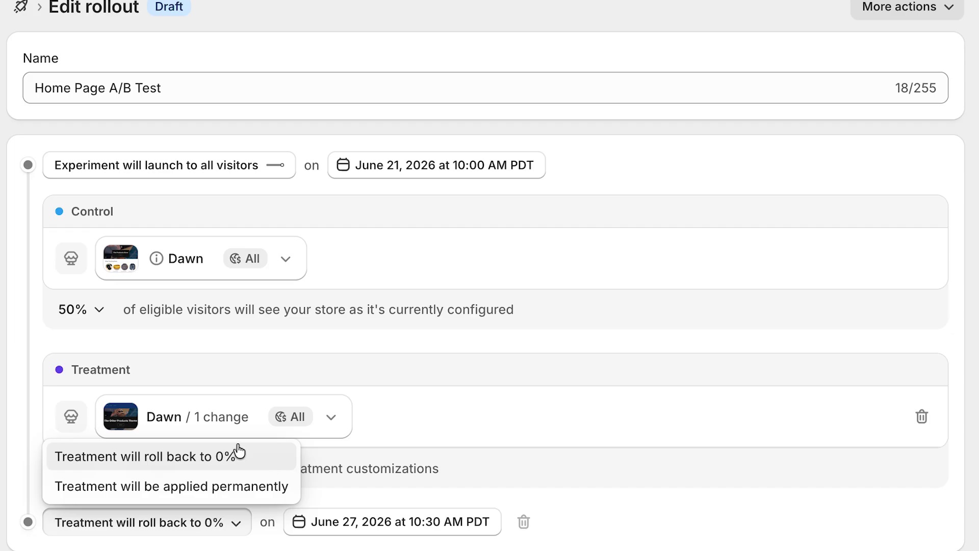
click(534, 264)
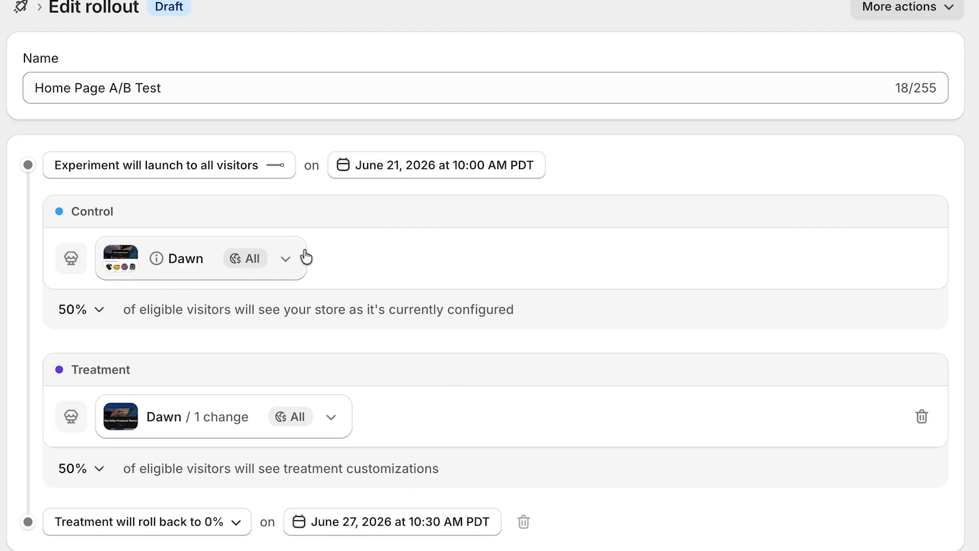
click(237, 526)
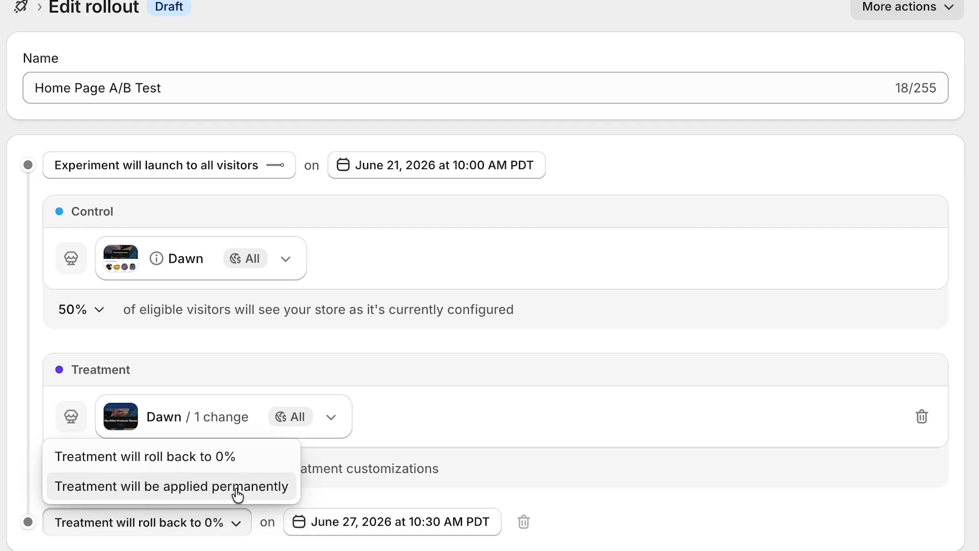
click(253, 465)
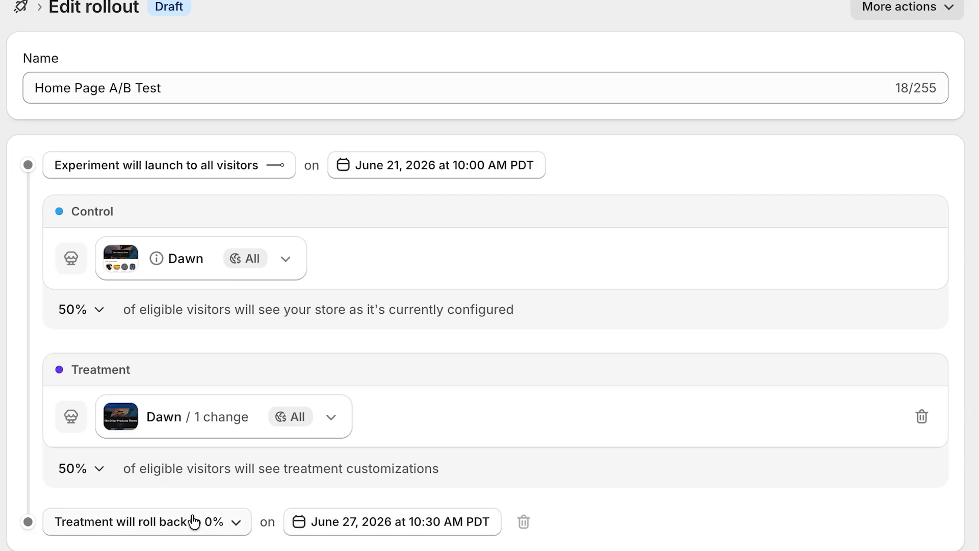
Reduce the experiment's launch reach to 50% of visitors.
click(142, 172)
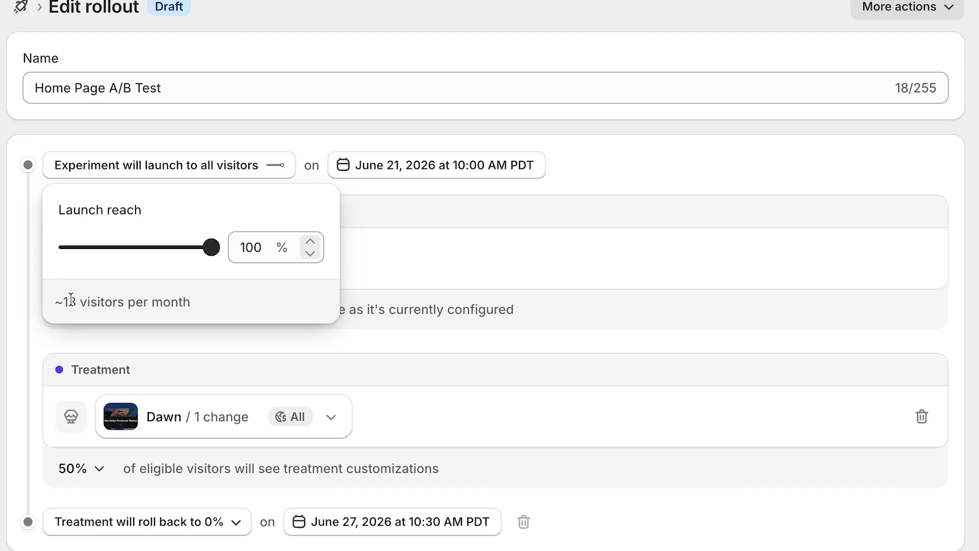
drag(211, 250, 170, 249)
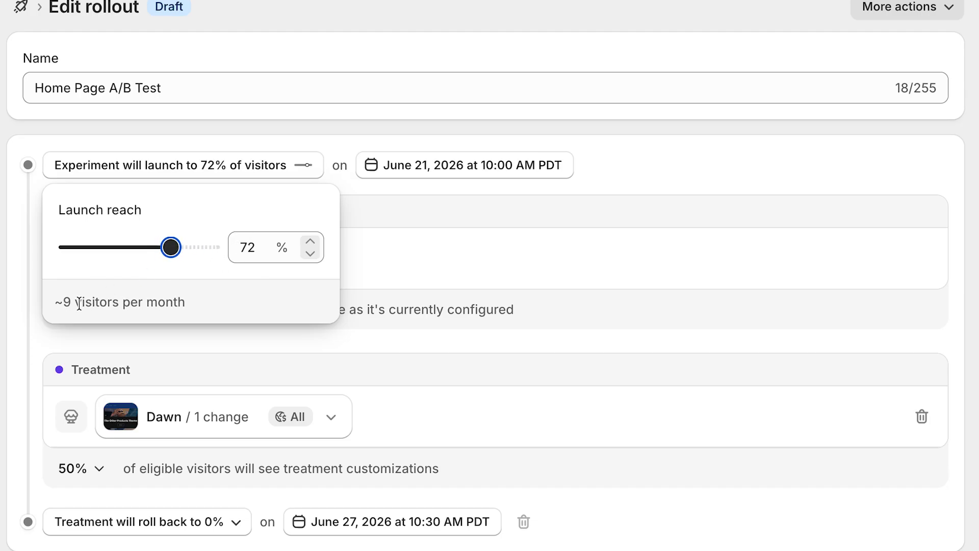
drag(171, 251, 141, 250)
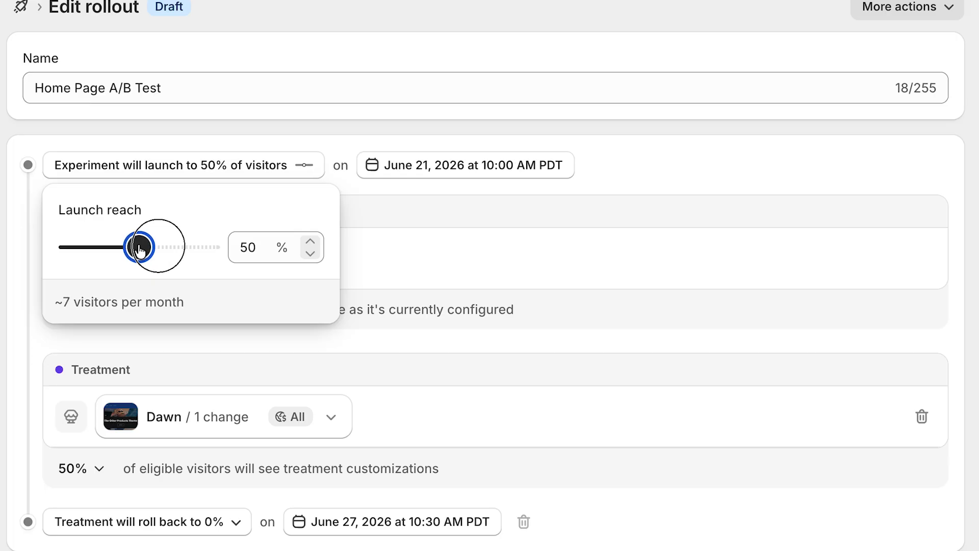
Set the experiment's launch reach back to 100% so that it launches to all visitors.
click(497, 229)
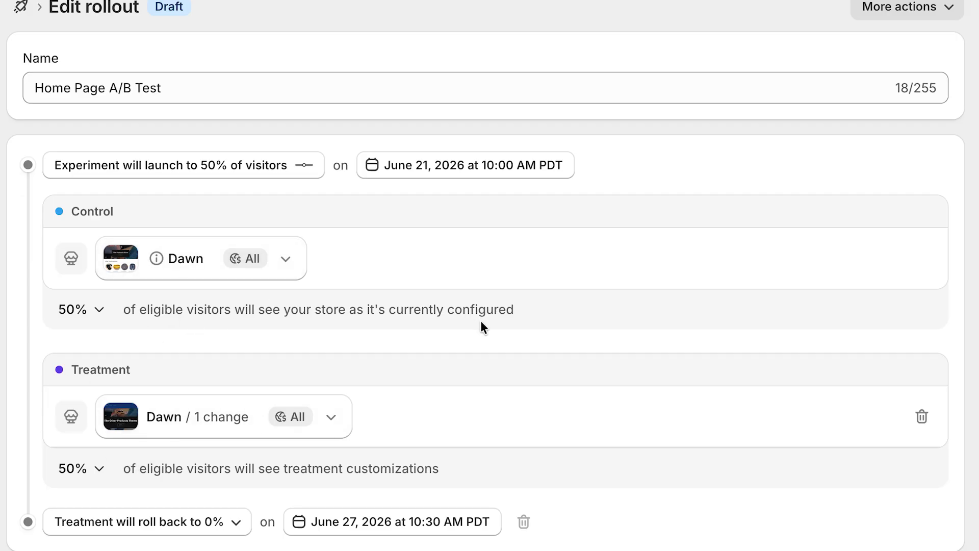
click(262, 166)
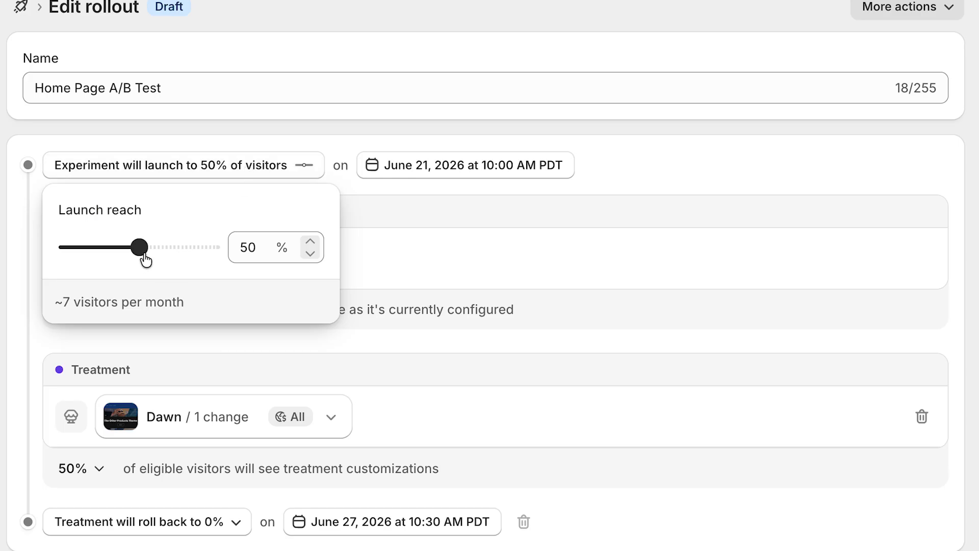
click(143, 252)
drag(144, 252, 232, 252)
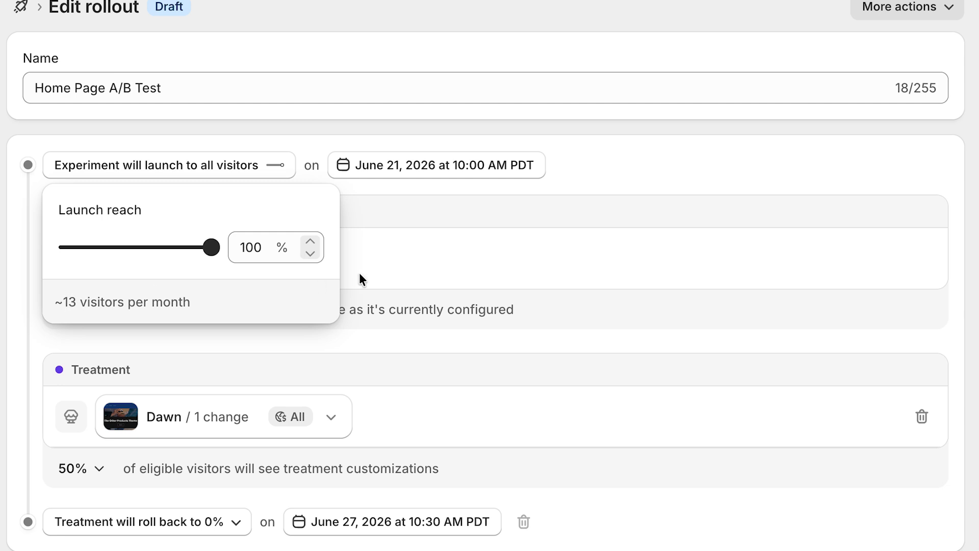
click(467, 258)
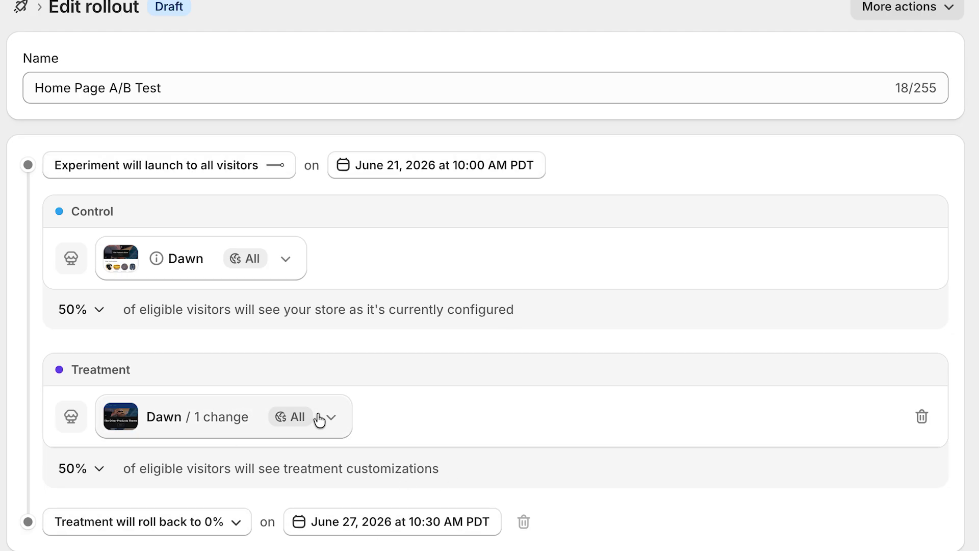
Review the control's Dawn theme options and the treatment's Dawn theme changes listed under All.
click(288, 261)
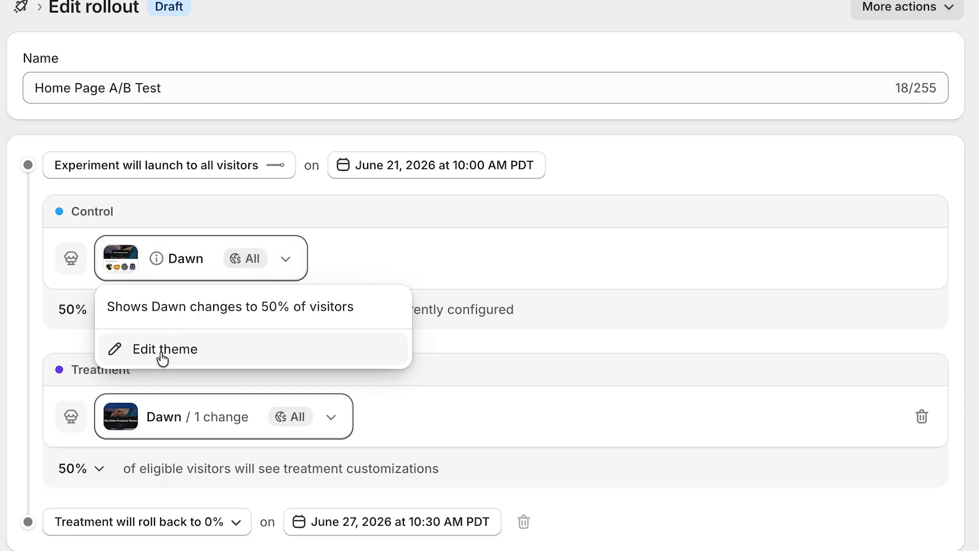
click(472, 255)
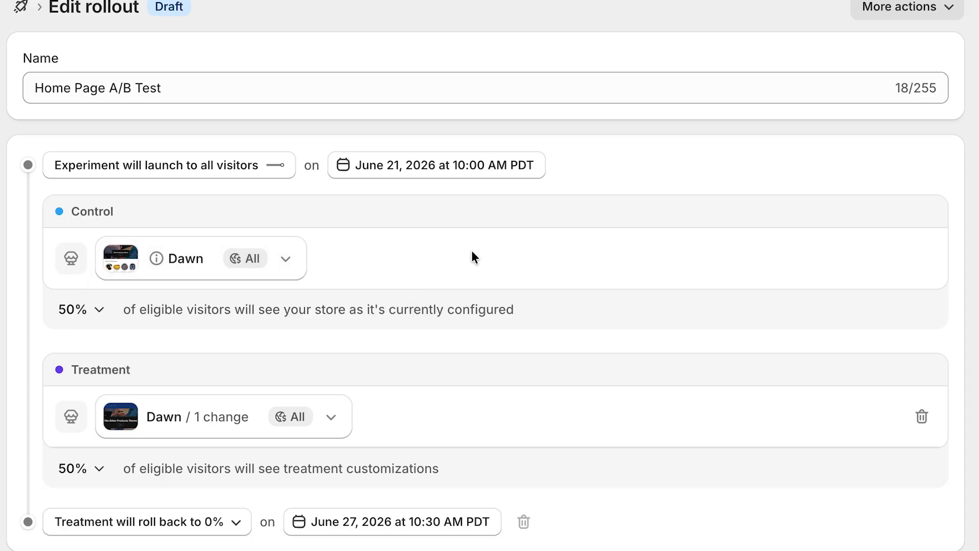
click(334, 420)
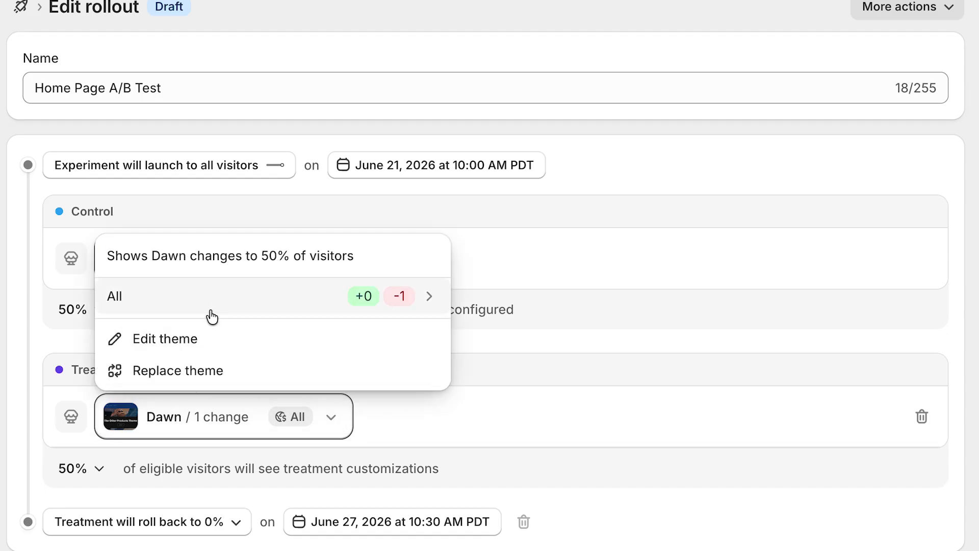
click(155, 305)
click(493, 415)
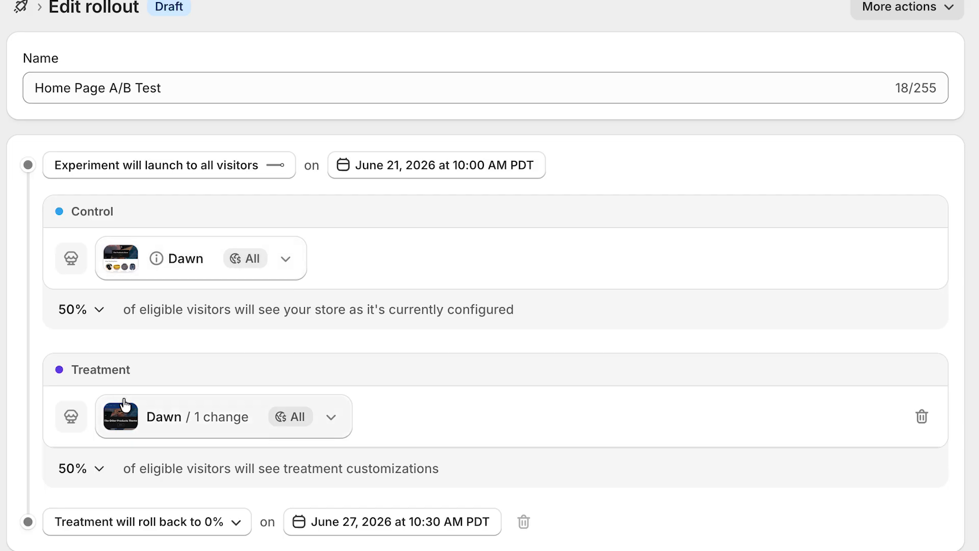
Examine which themes can replace the treatment's Dawn theme, keeping the current selection.
click(332, 422)
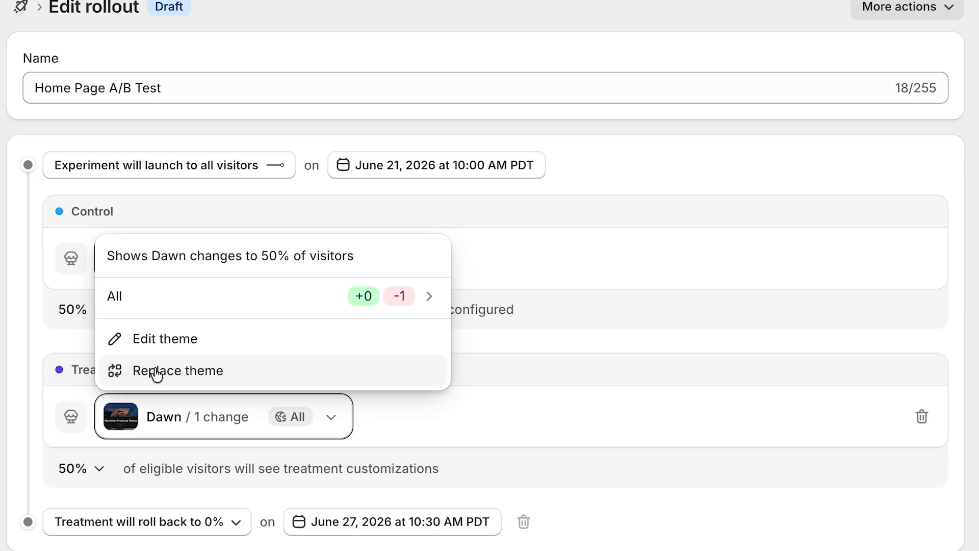
click(183, 375)
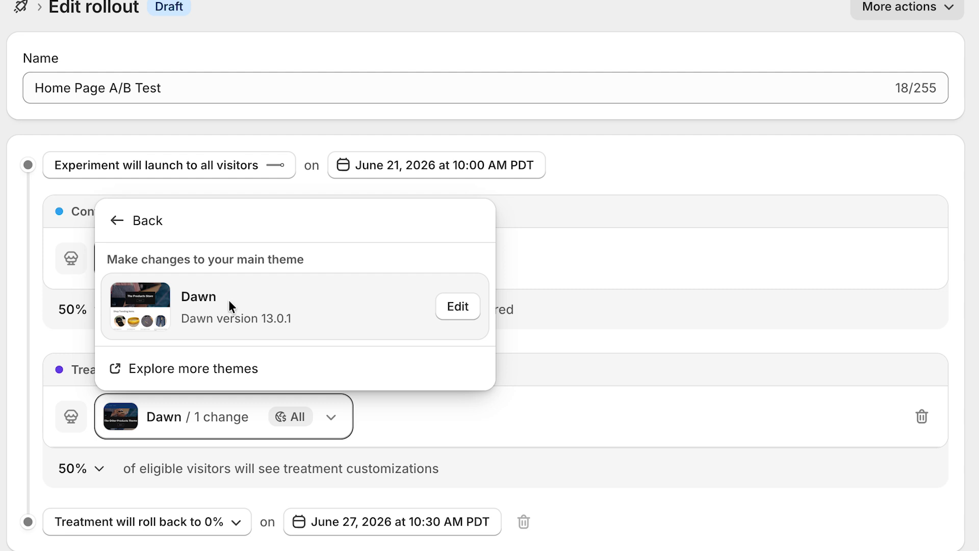
click(113, 221)
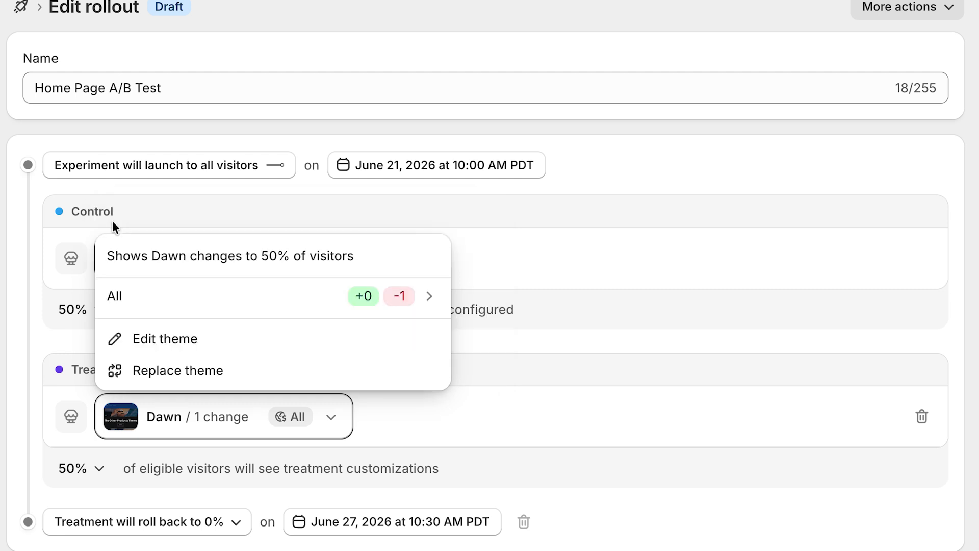
click(571, 411)
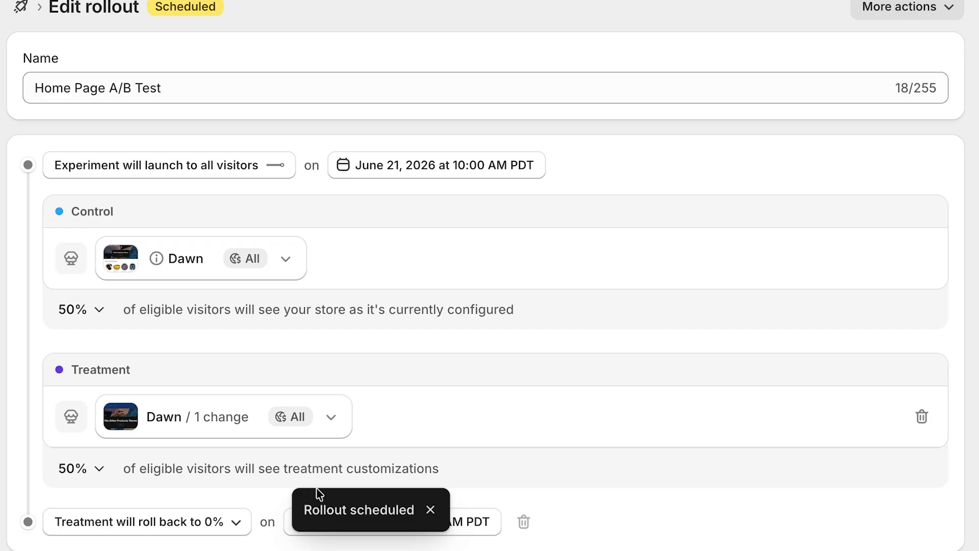
Return to the Rollouts overview and check the customization type of the Home Page A/B Test.
click(19, 8)
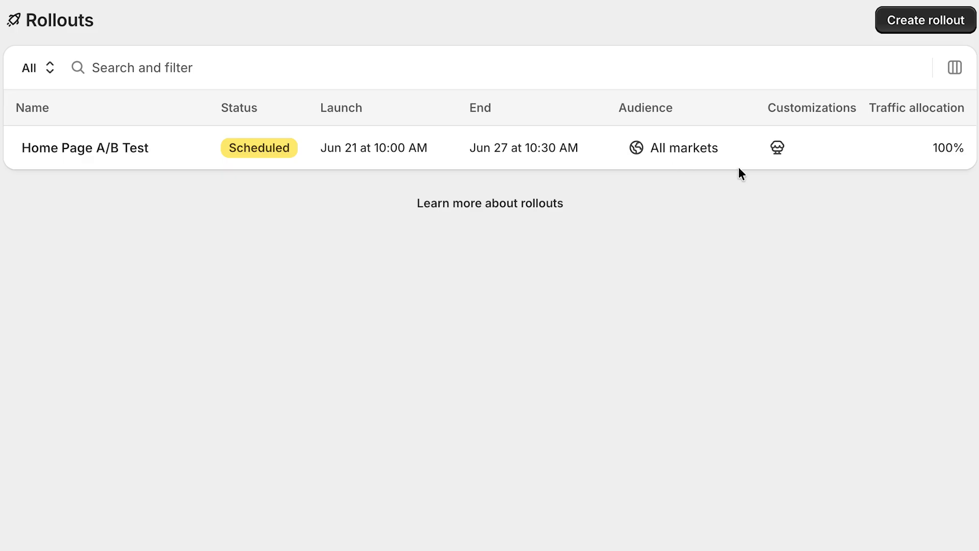
mouse_move(778, 148)
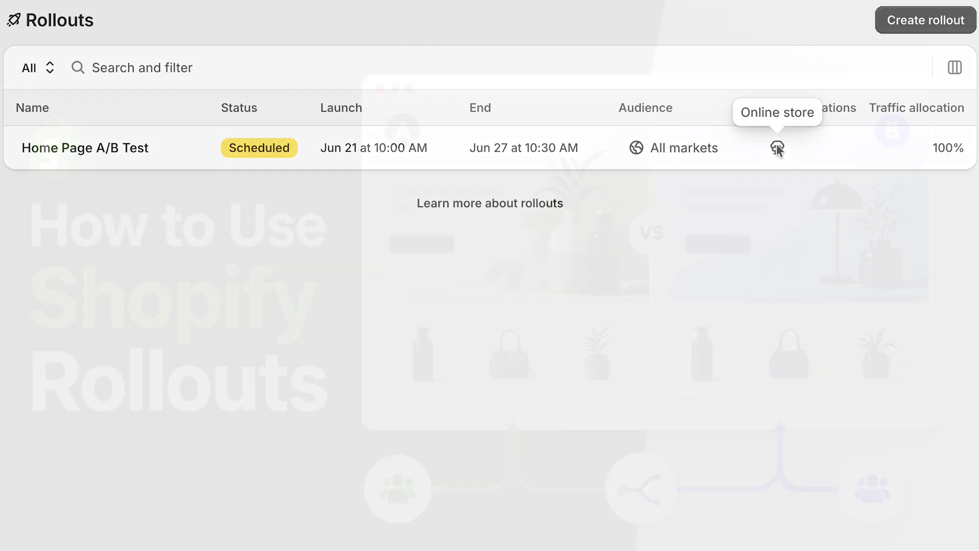